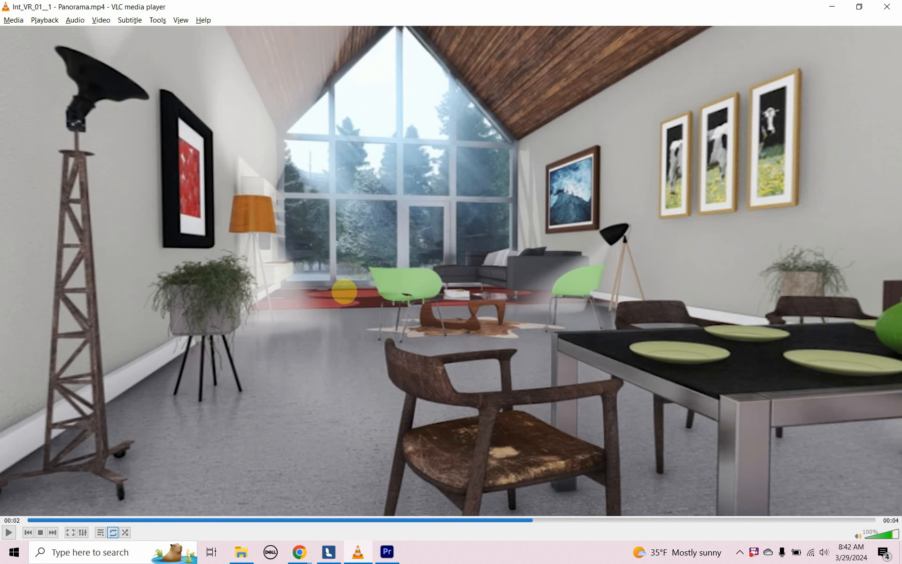
# Step: Look around the interior panorama video, and check the rendered 360° panorama in Lumion
pyautogui.moveTo(381, 304)
pyautogui.mouseDown()
pyautogui.moveTo(378, 263)
pyautogui.moveTo(381, 301)
pyautogui.mouseUp()
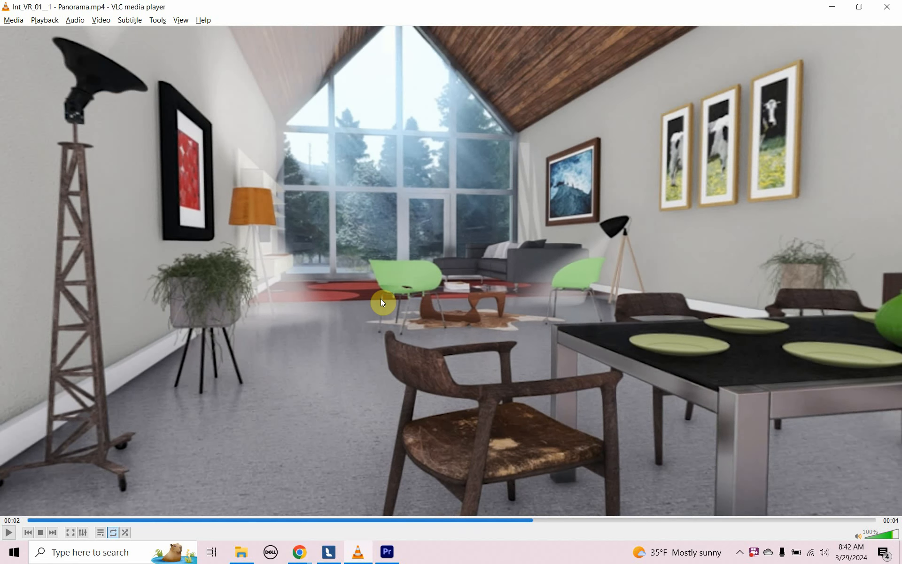
pyautogui.moveTo(478, 303)
pyautogui.mouseDown()
pyautogui.moveTo(364, 280)
pyautogui.moveTo(275, 326)
pyautogui.moveTo(326, 303)
pyautogui.moveTo(467, 290)
pyautogui.moveTo(484, 297)
pyautogui.mouseUp()
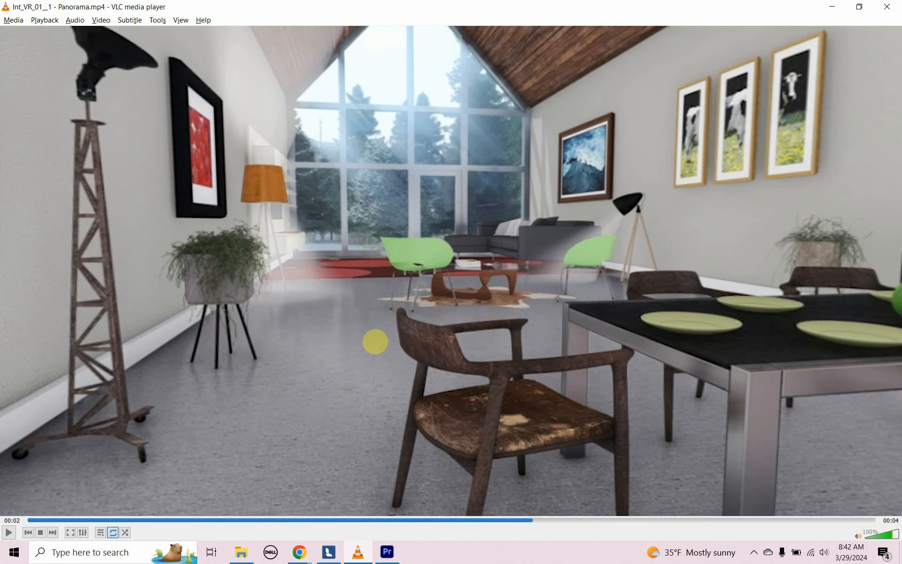
pyautogui.click(332, 553)
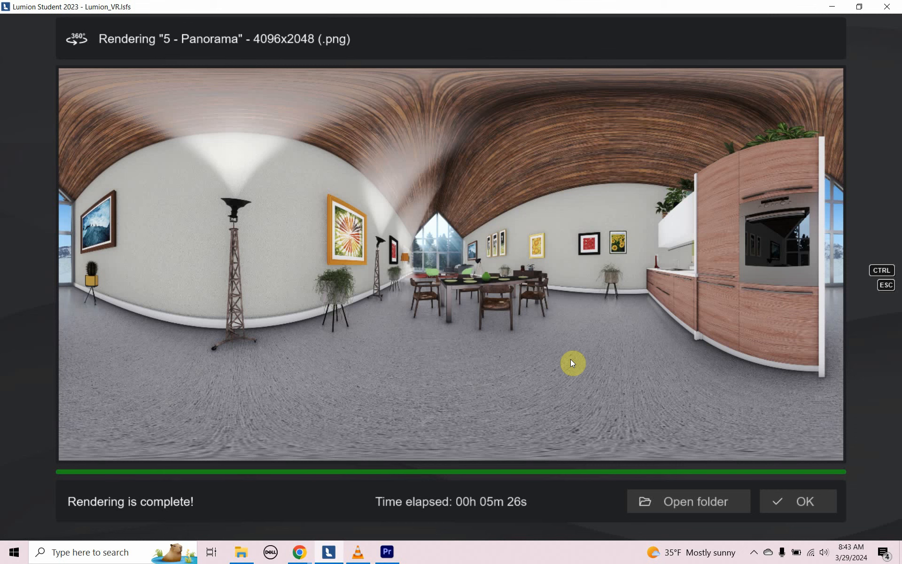
# Step: Switch to Premiere Pro and start a new project located in a new folder named Premiere inside Documents\Videos\Lumion_VR
pyautogui.click(387, 552)
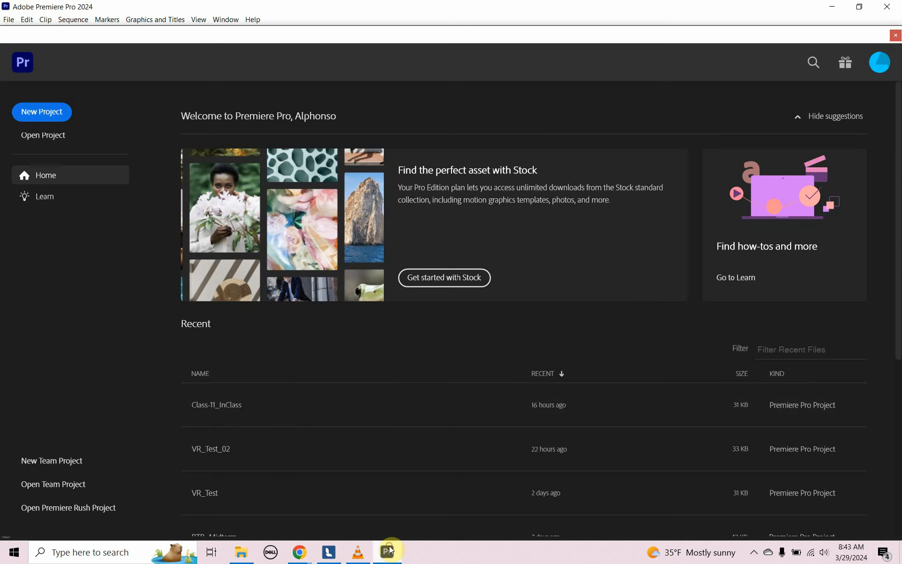
pyautogui.click(66, 116)
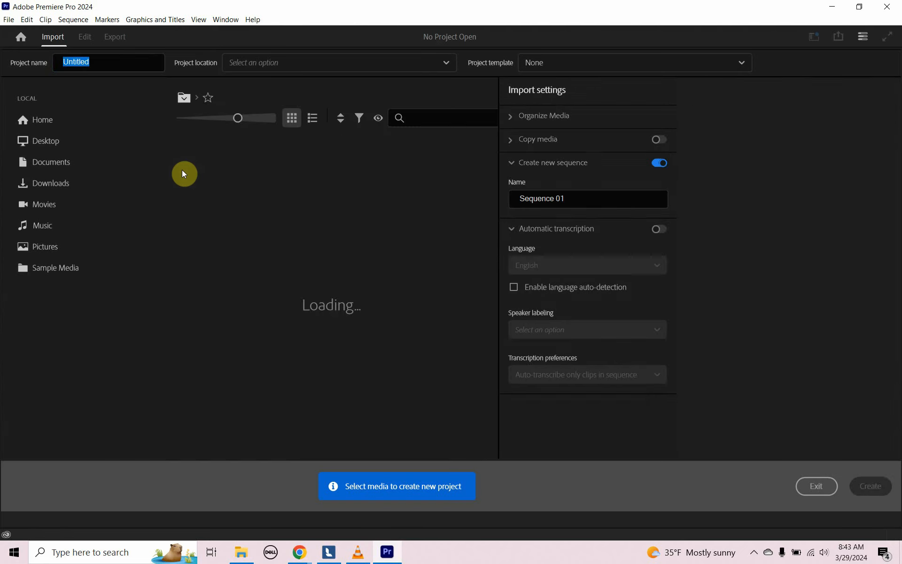
pyautogui.click(449, 64)
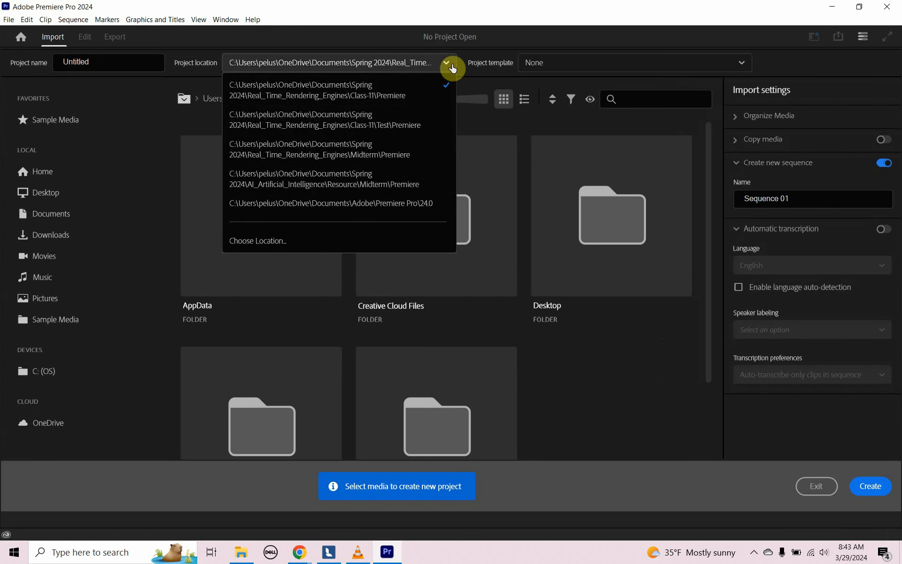
pyautogui.click(286, 236)
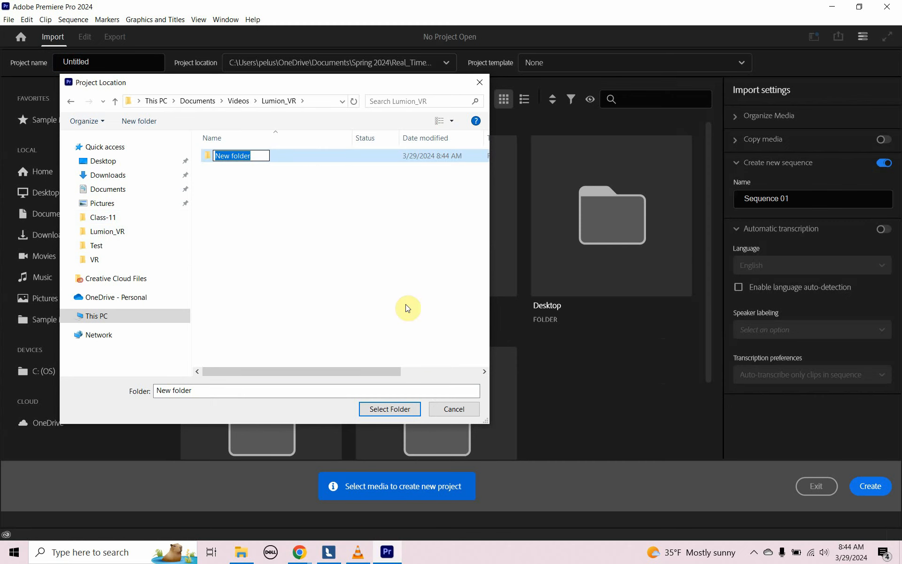
pyautogui.write('Premiere')
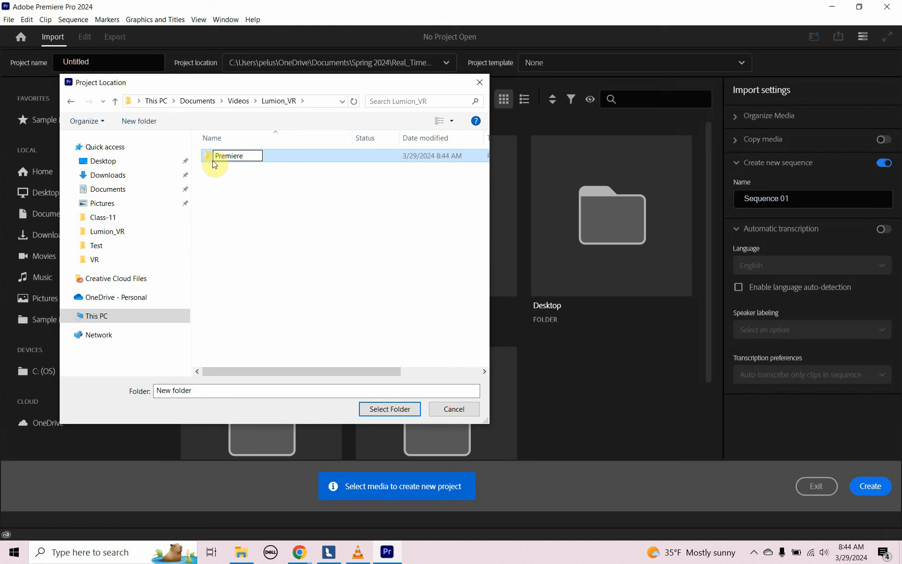
pyautogui.press('Return')
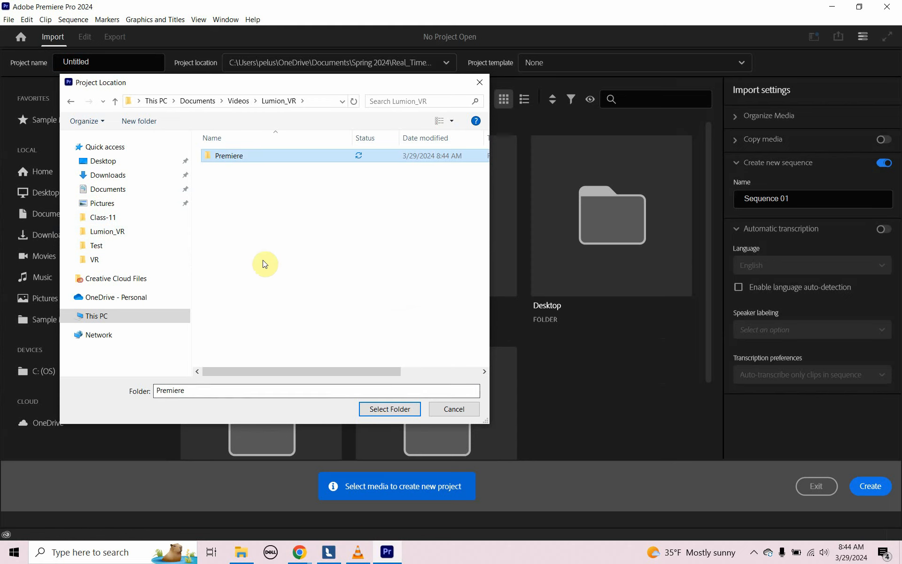
pyautogui.doubleClick(210, 160)
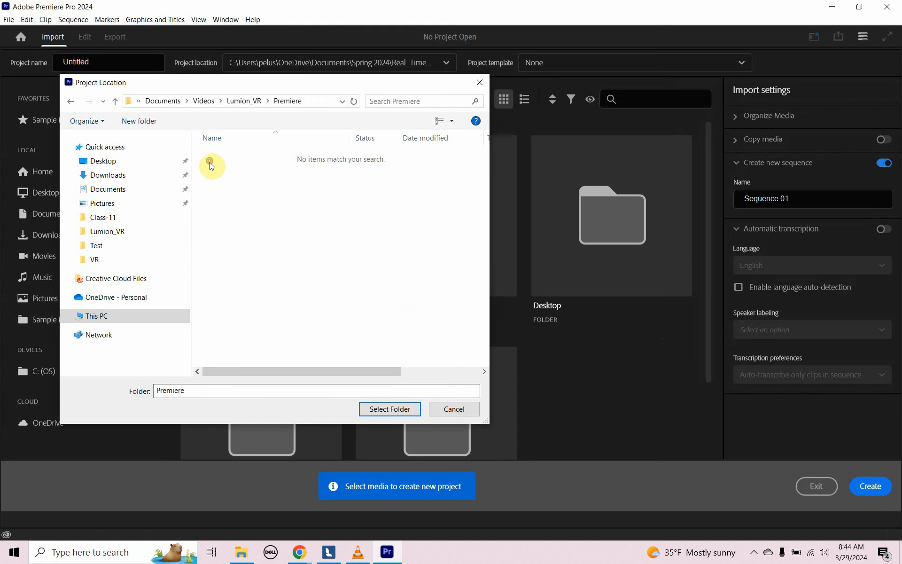
pyautogui.click(410, 411)
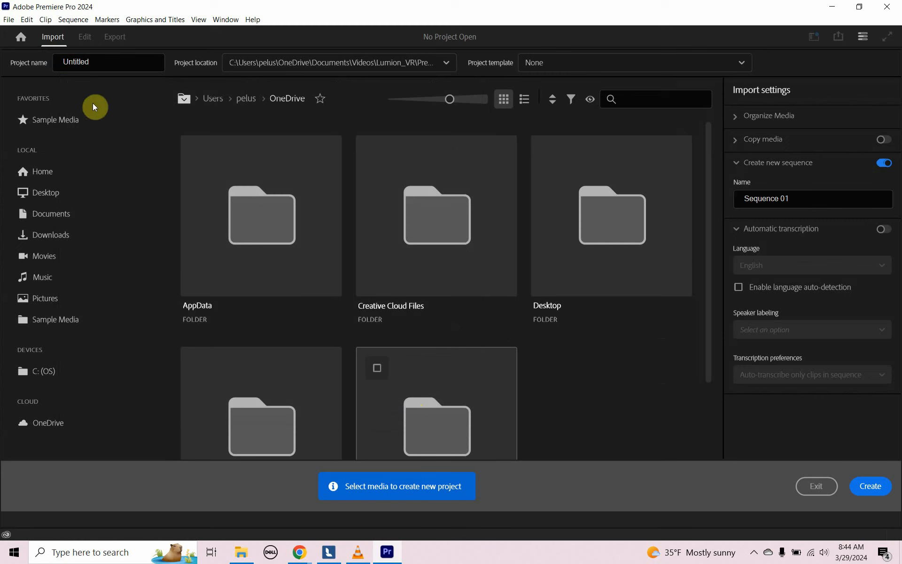
# Step: Name the project VR_Video and create it
pyautogui.click(96, 70)
pyautogui.write('VR_Video')
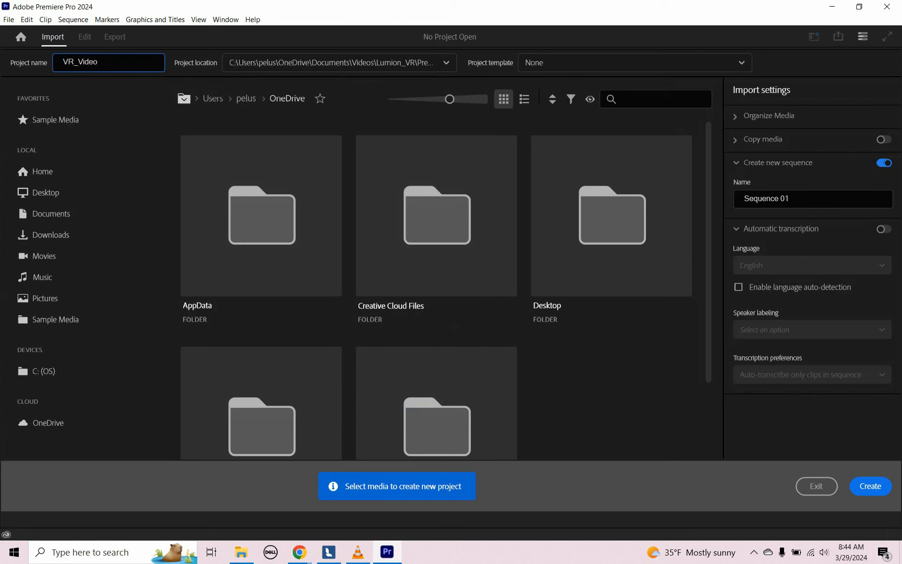
pyautogui.click(867, 494)
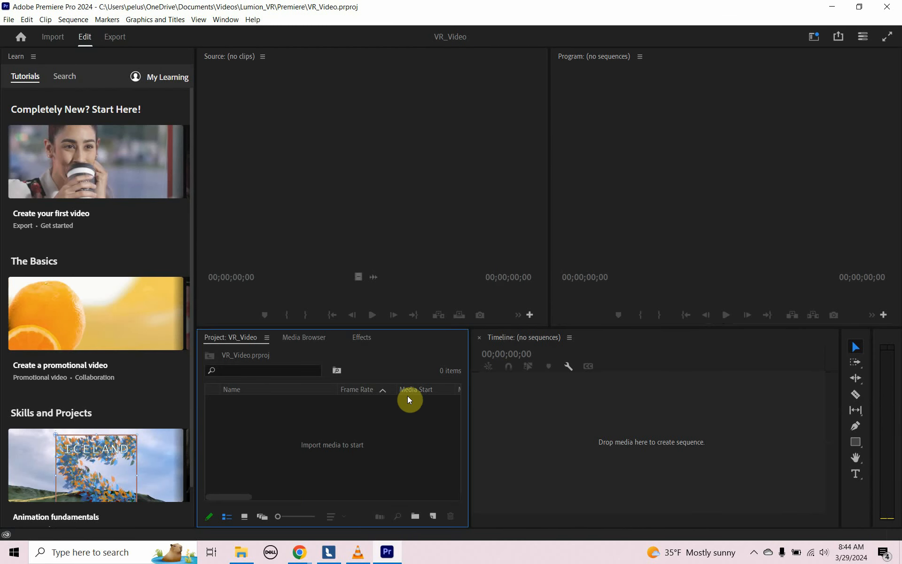
# Step: Import Lumion_VR.png from the Videos folder in Documents and open it in the Source monitor
pyautogui.doubleClick(341, 457)
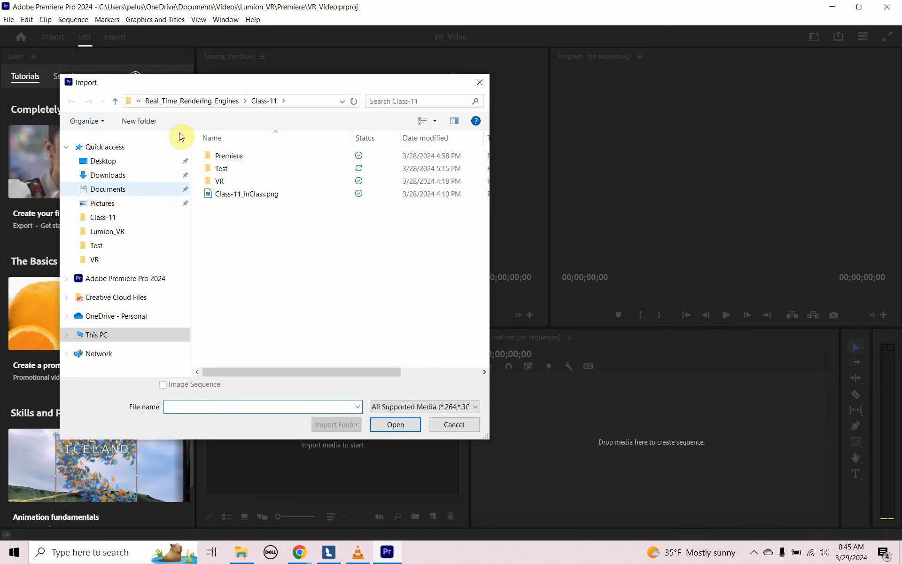
pyautogui.click(113, 190)
pyautogui.scroll(-3, 254, 316)
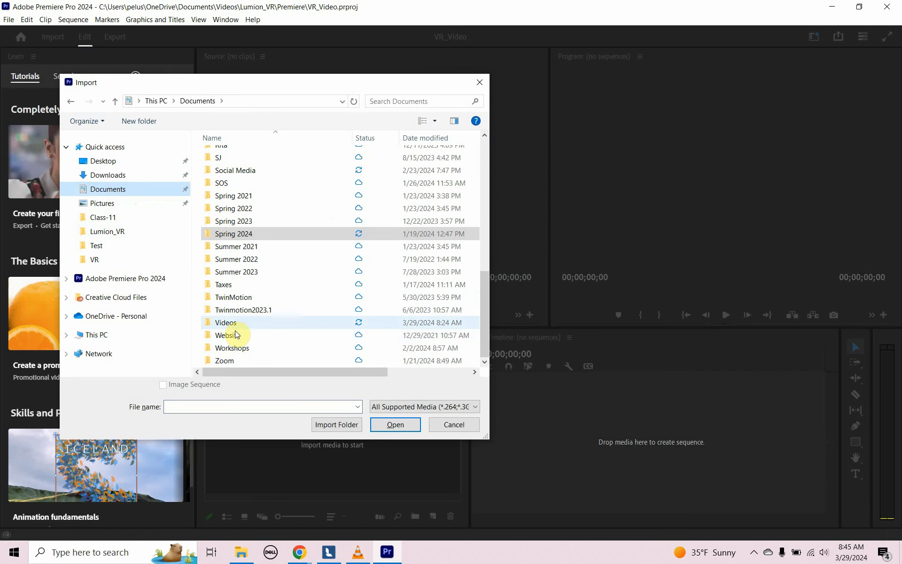
pyautogui.doubleClick(234, 324)
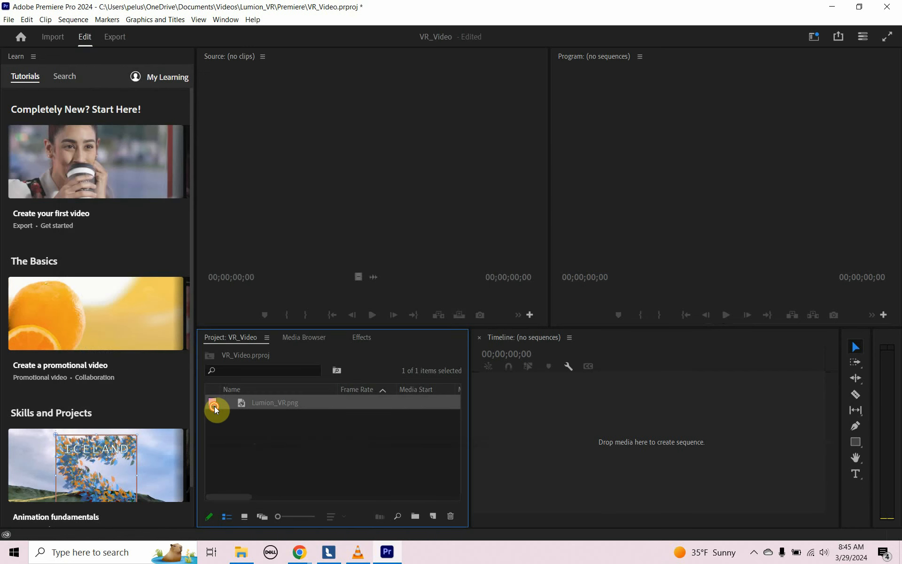
pyautogui.doubleClick(214, 407)
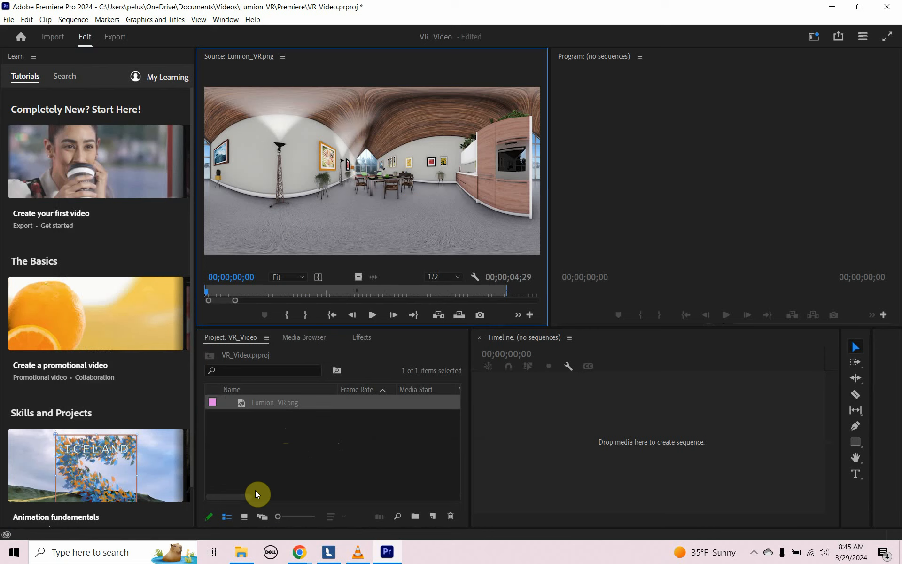
# Step: Preview the project media in icon and freeform views, and return to list view
pyautogui.click(248, 515)
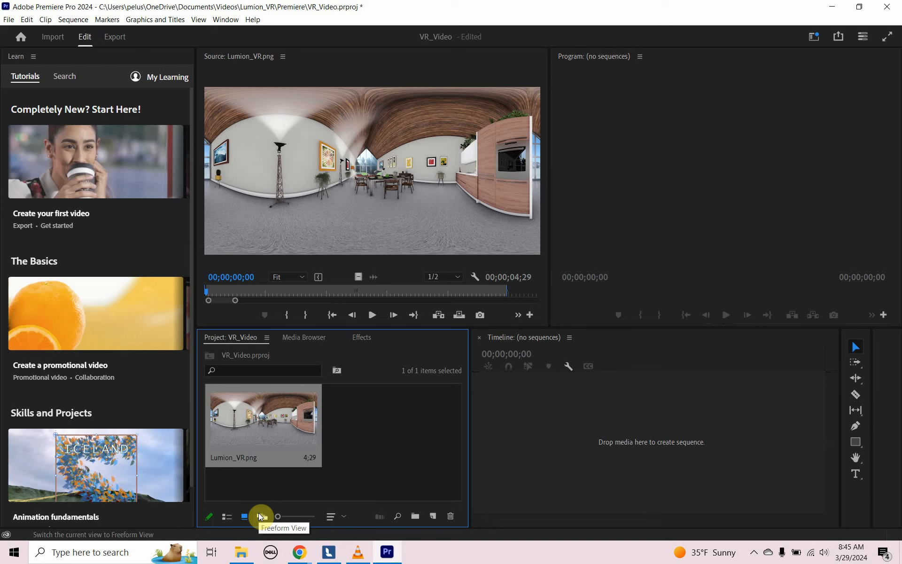
pyautogui.click(260, 516)
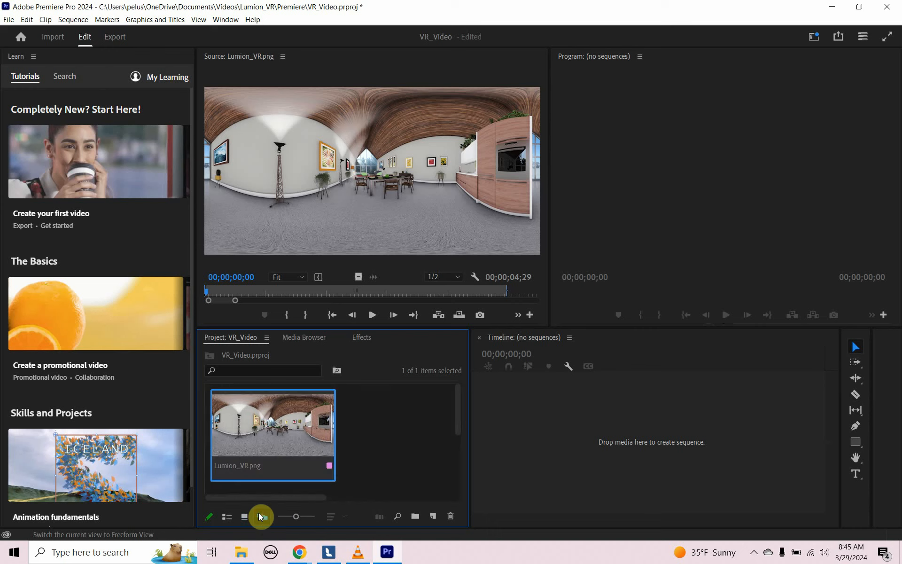
pyautogui.click(245, 514)
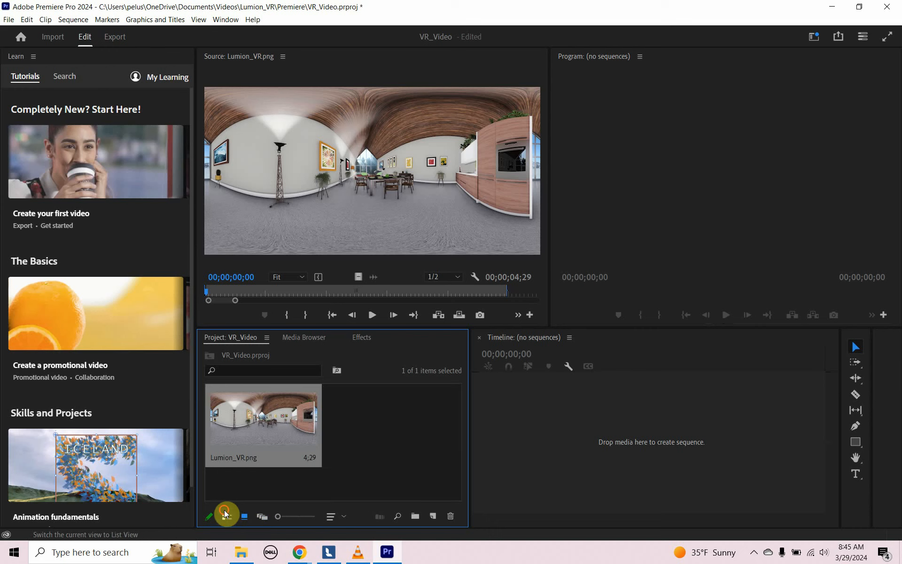
pyautogui.click(225, 514)
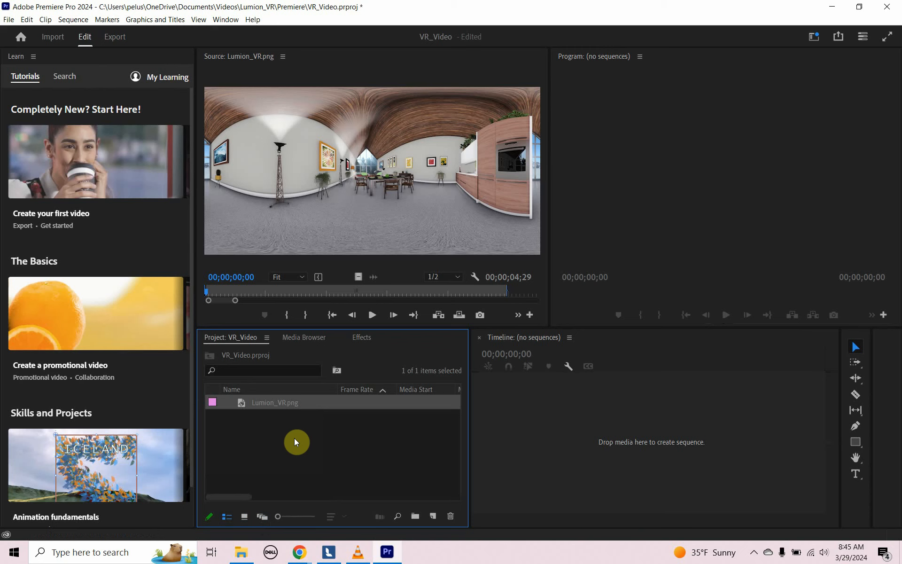
# Step: Set the duration of the Lumion_VR.png clip to 00;00;04;00
pyautogui.rightClick(316, 402)
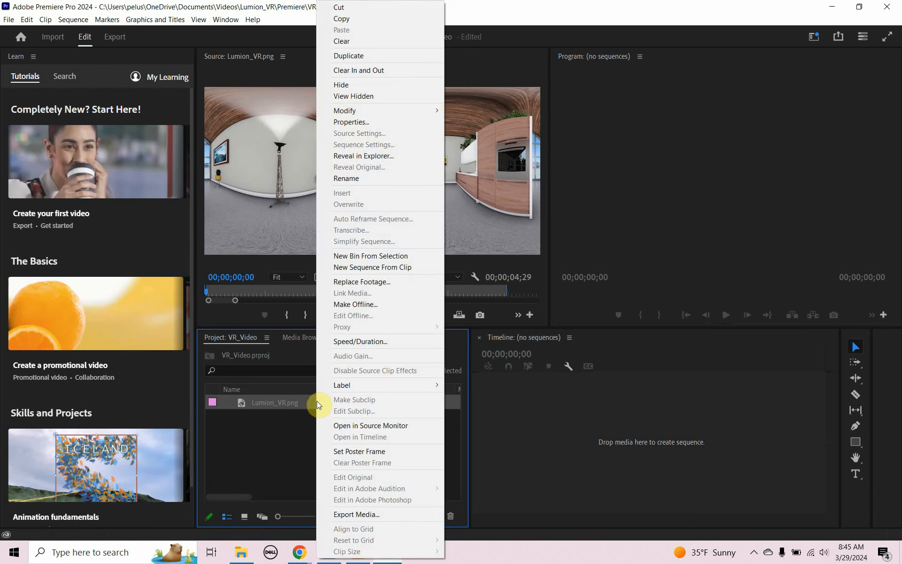
pyautogui.click(366, 342)
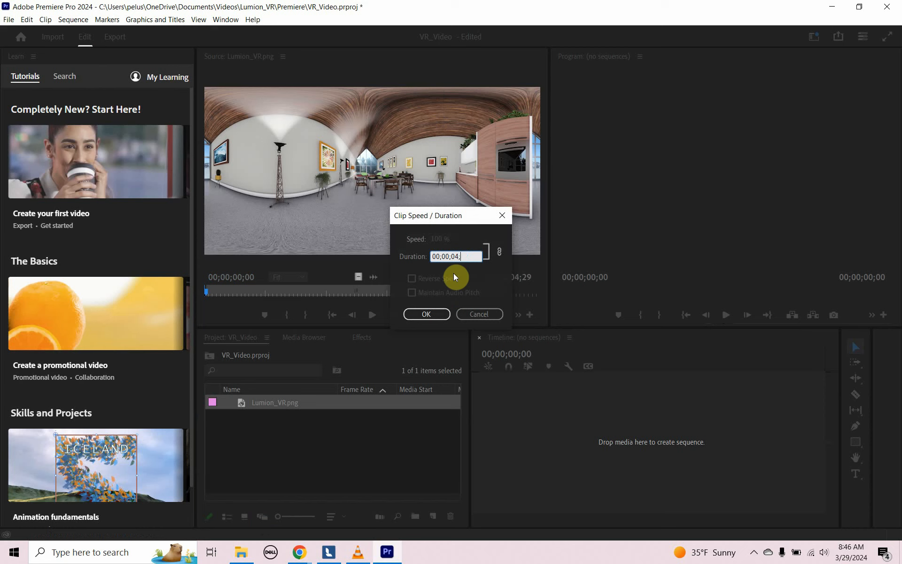
pyautogui.write('00')
pyautogui.click(433, 315)
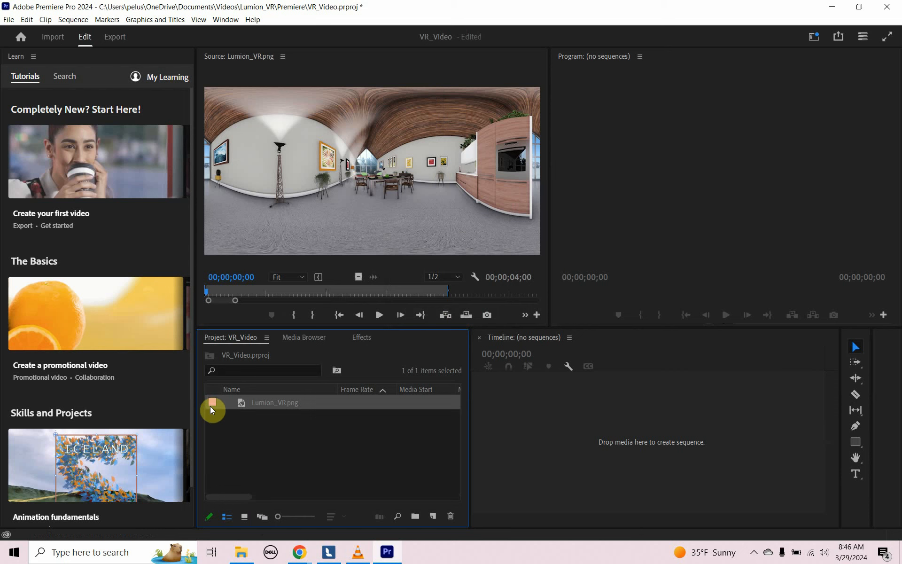
# Step: Create a sequence from Lumion_VR.png in the empty timeline and move the playhead to about 00;00;02;03
pyautogui.moveTo(210, 406); pyautogui.dragTo(505, 393)
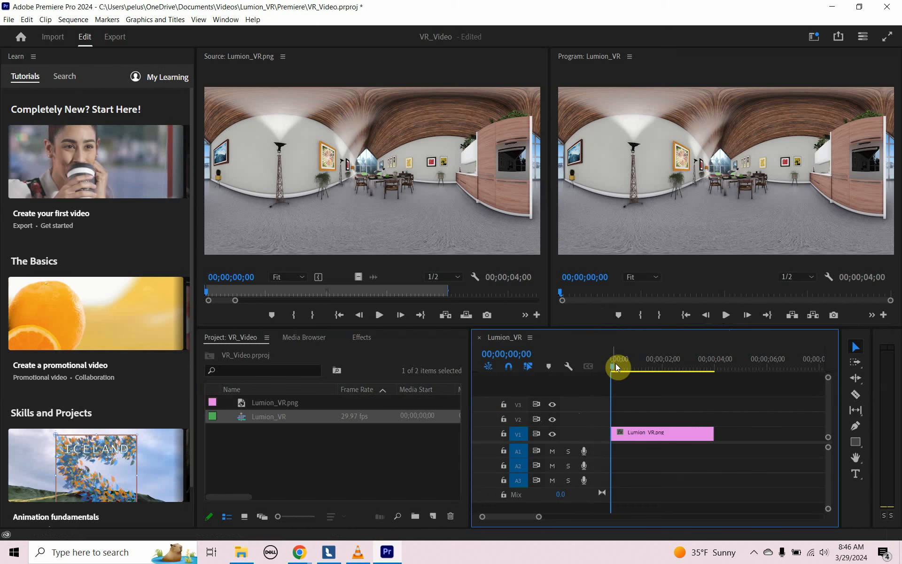
pyautogui.moveTo(614, 365); pyautogui.dragTo(667, 371)
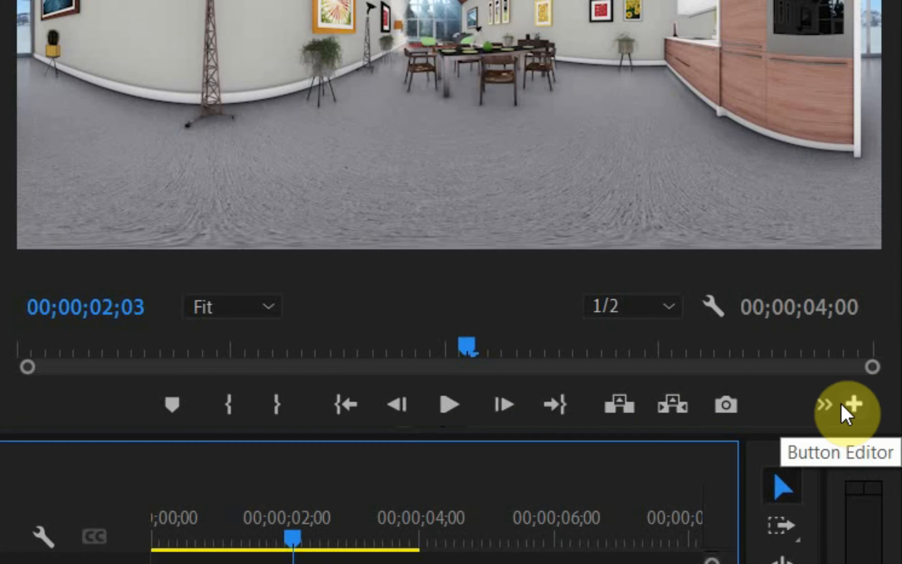
# Step: Add the Toggle VR Video Display control to the Program monitor's transport controls
pyautogui.click(857, 399)
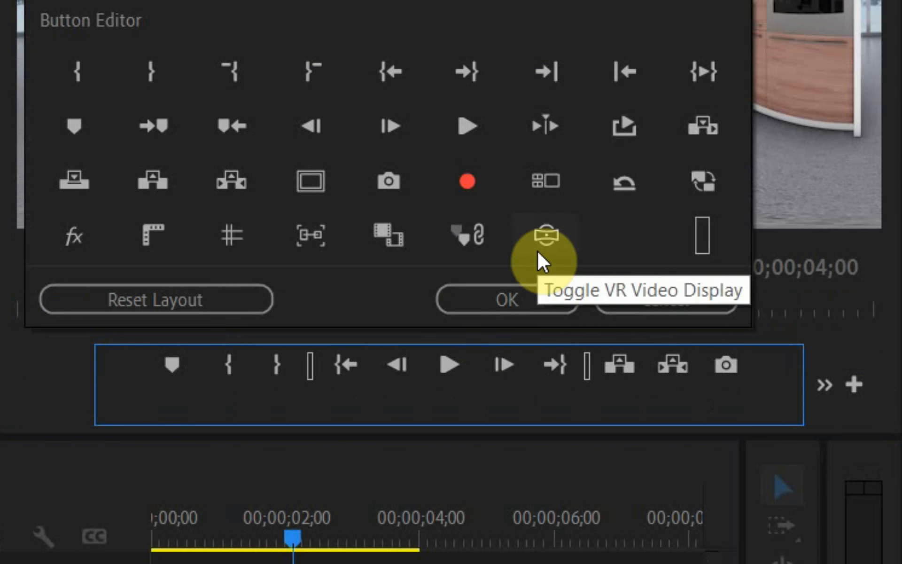
pyautogui.moveTo(538, 250)
pyautogui.mouseDown()
pyautogui.moveTo(685, 368)
pyautogui.moveTo(780, 378)
pyautogui.moveTo(486, 371)
pyautogui.moveTo(614, 350)
pyautogui.moveTo(609, 359)
pyautogui.mouseUp()
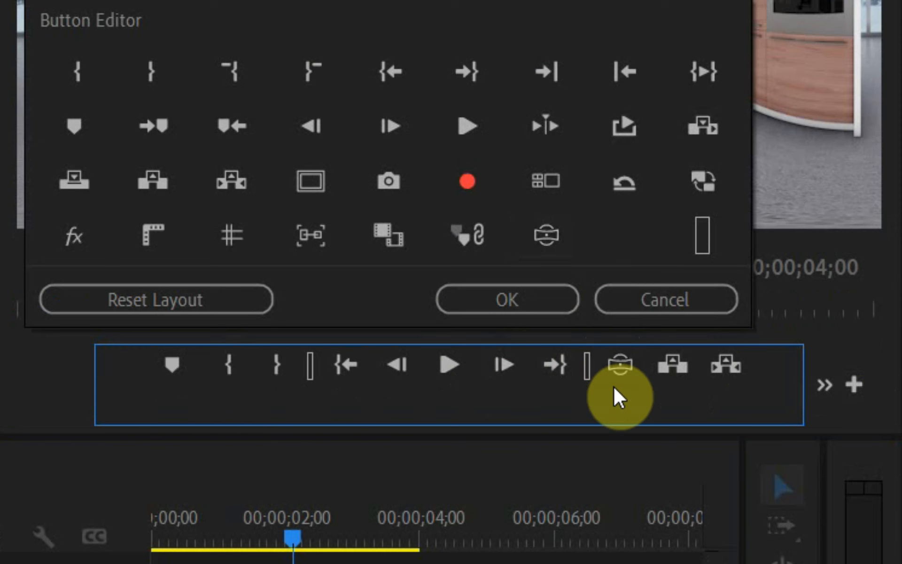
pyautogui.click(513, 309)
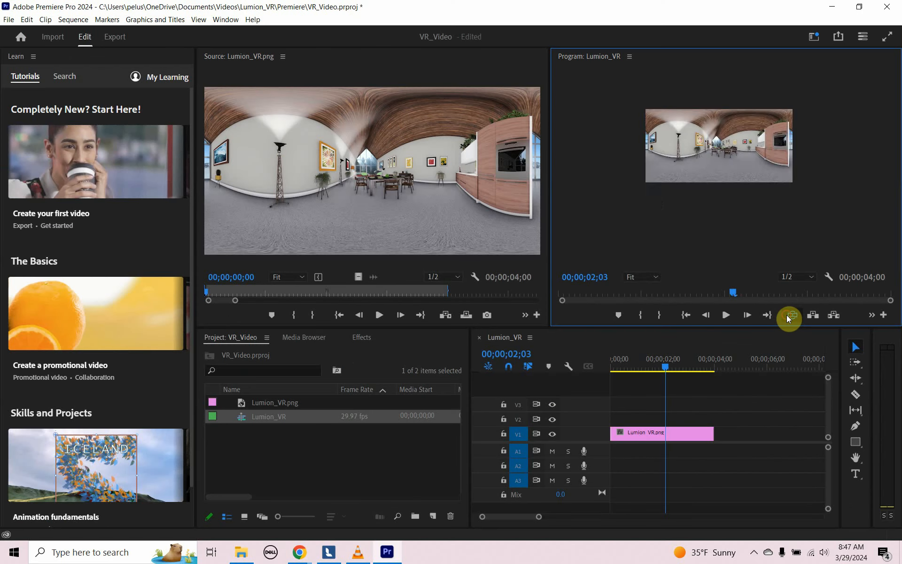
# Step: Turn on the VR video display in the Program monitor and rotate the view to about -21.2° horizontally and -0.9° vertically
pyautogui.click(788, 316)
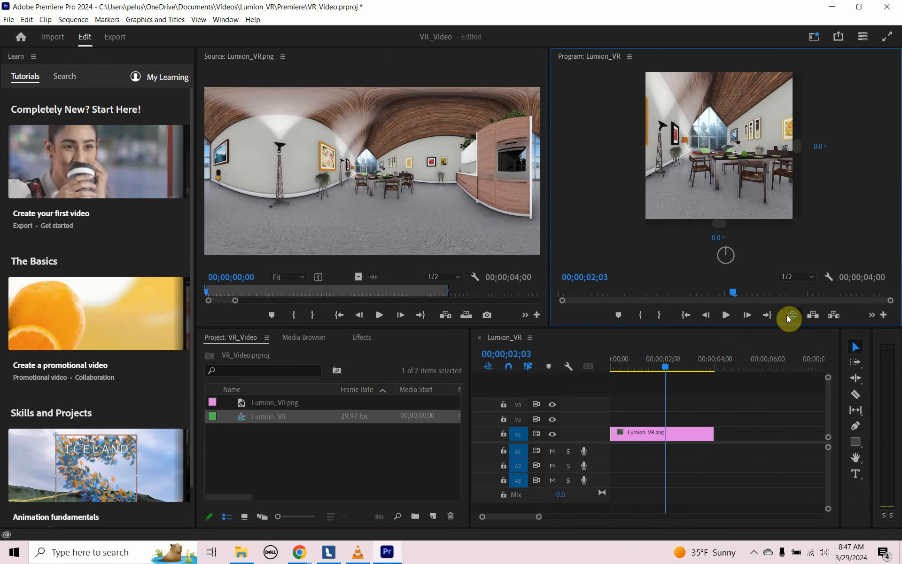
pyautogui.click(788, 315)
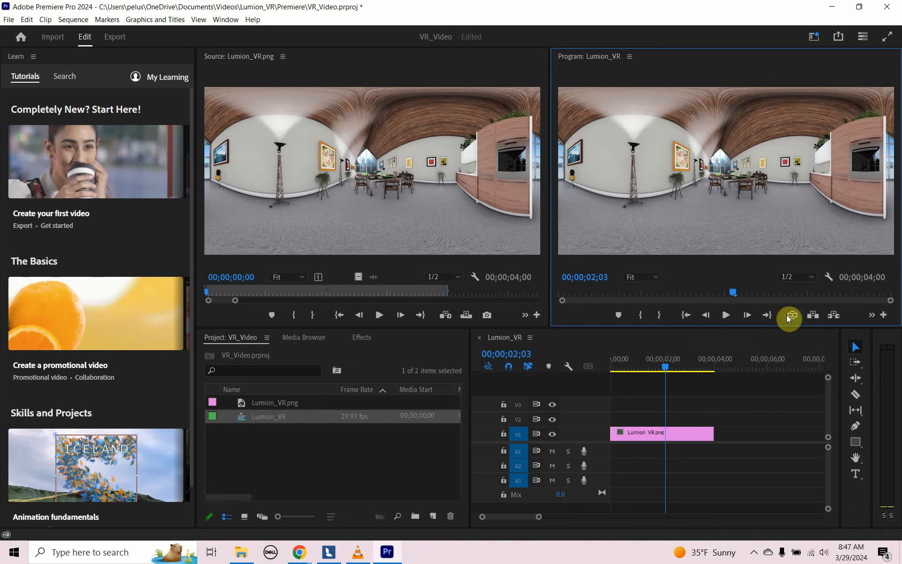
pyautogui.click(788, 316)
pyautogui.moveTo(726, 207); pyautogui.dragTo(744, 168)
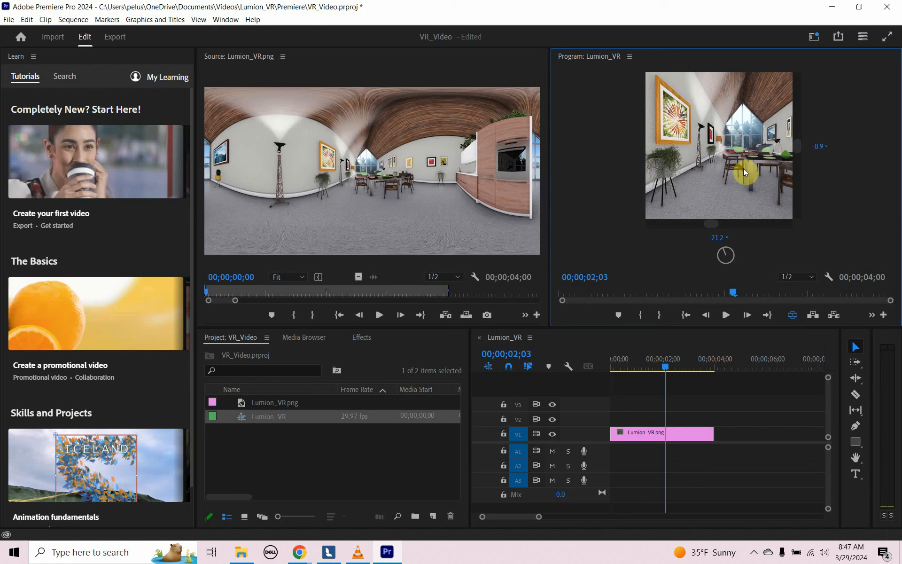
# Step: Open the export settings for the Lumion_VR sequence and set the output location to the Documents\Videos\Lumion_VR\Premiere folder
pyautogui.click(588, 333)
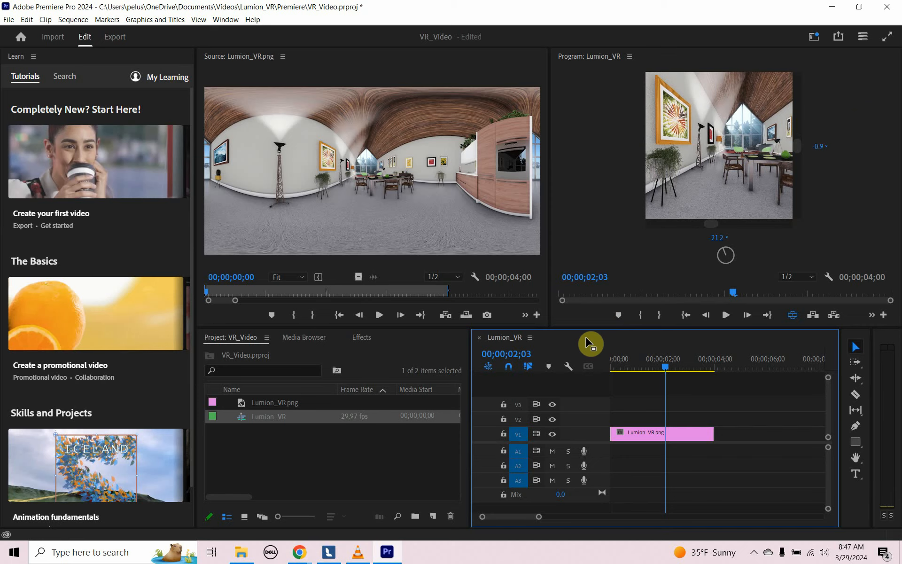
pyautogui.hotkey('ctrl', 'm')
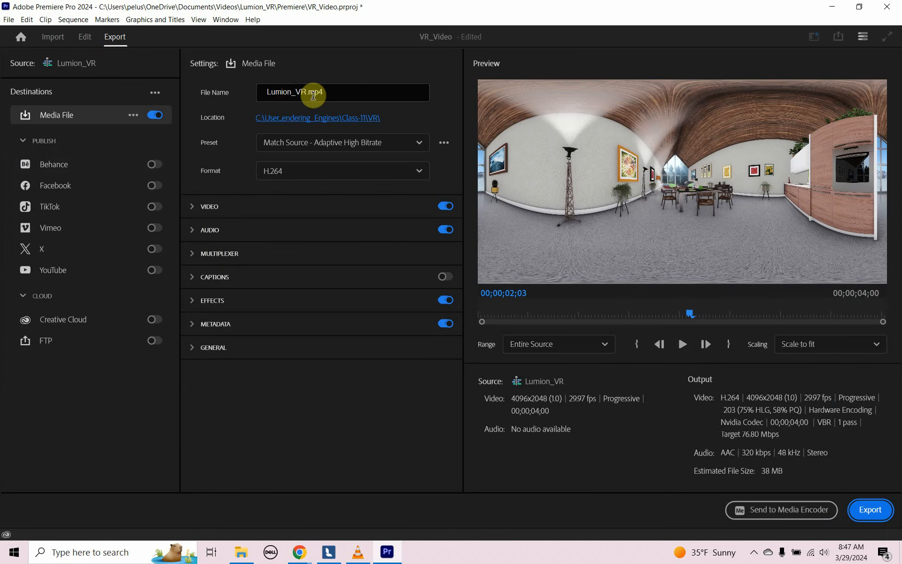
pyautogui.click(329, 121)
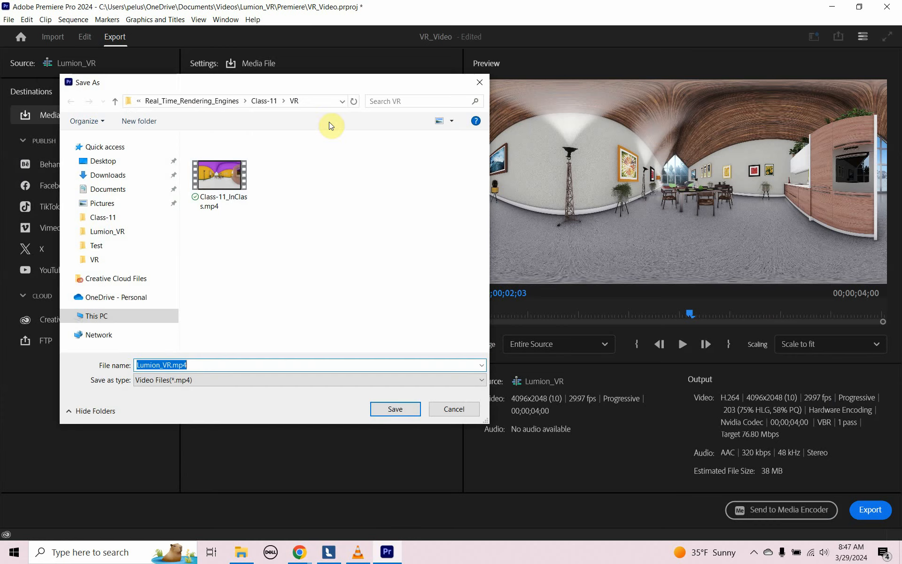
pyautogui.click(103, 190)
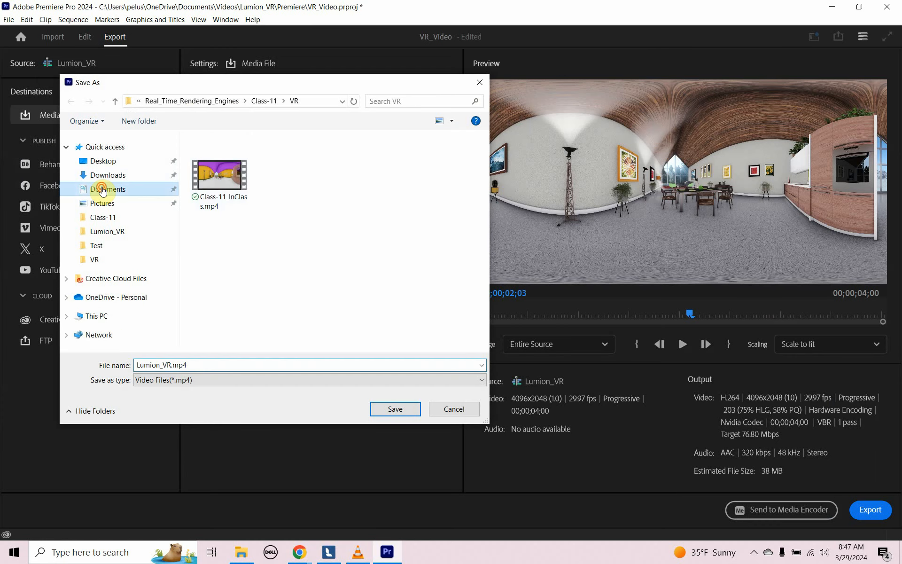
pyautogui.scroll(-10, 238, 288)
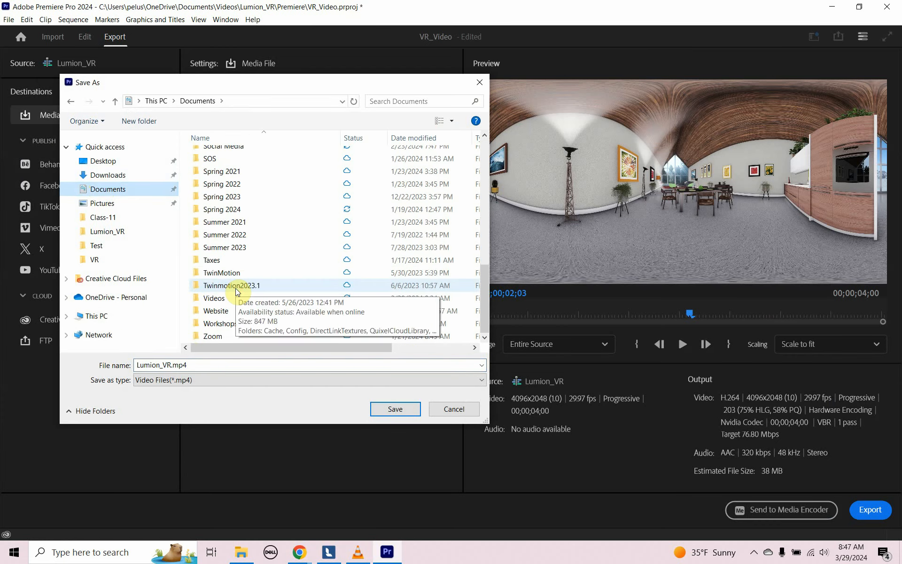
pyautogui.press('Escape')
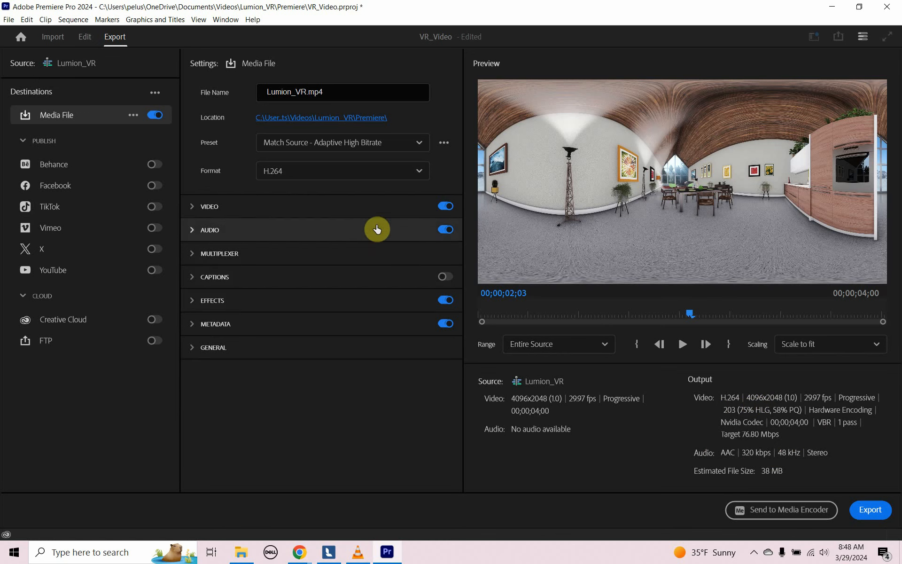
# Step: Choose the High Quality 2160p 4K export preset and expand the Video settings
pyautogui.click(417, 144)
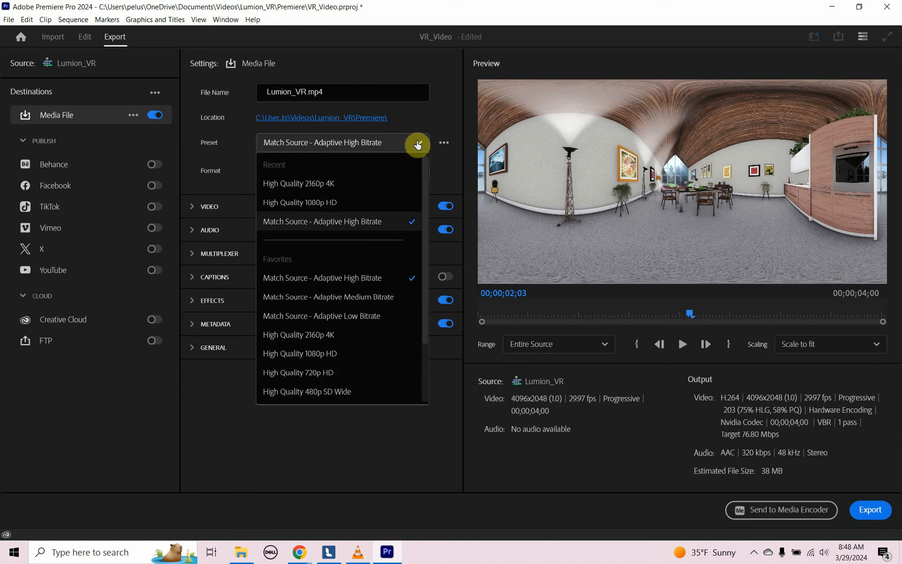
pyautogui.click(384, 183)
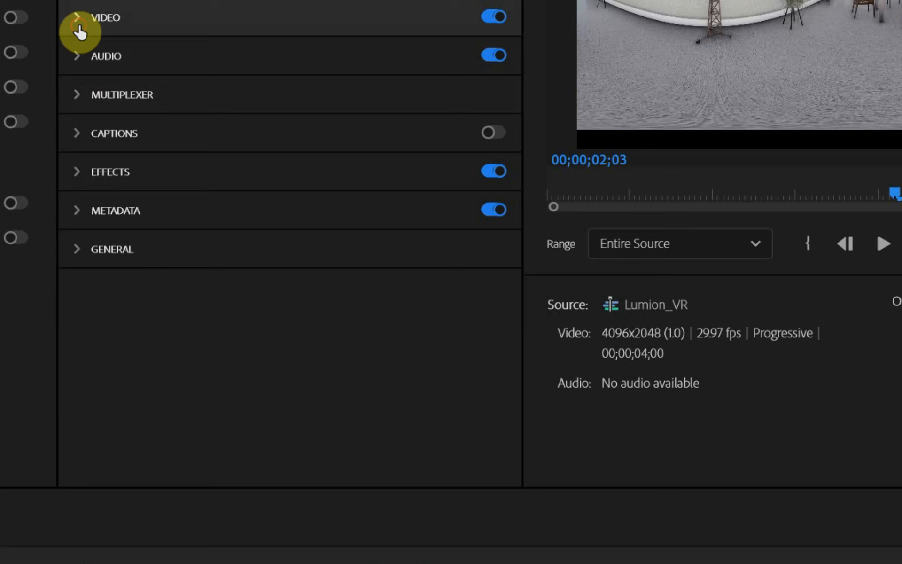
pyautogui.click(162, 162)
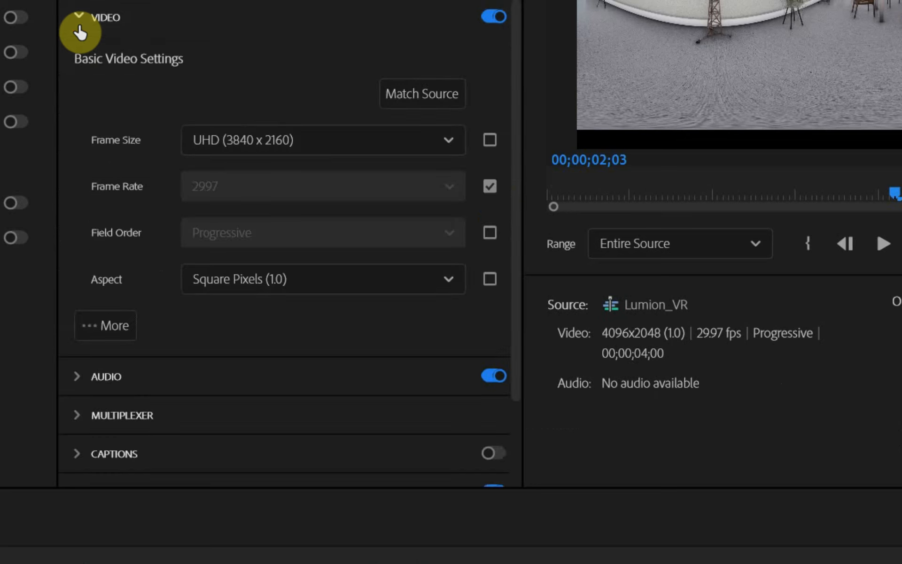
pyautogui.click(80, 32)
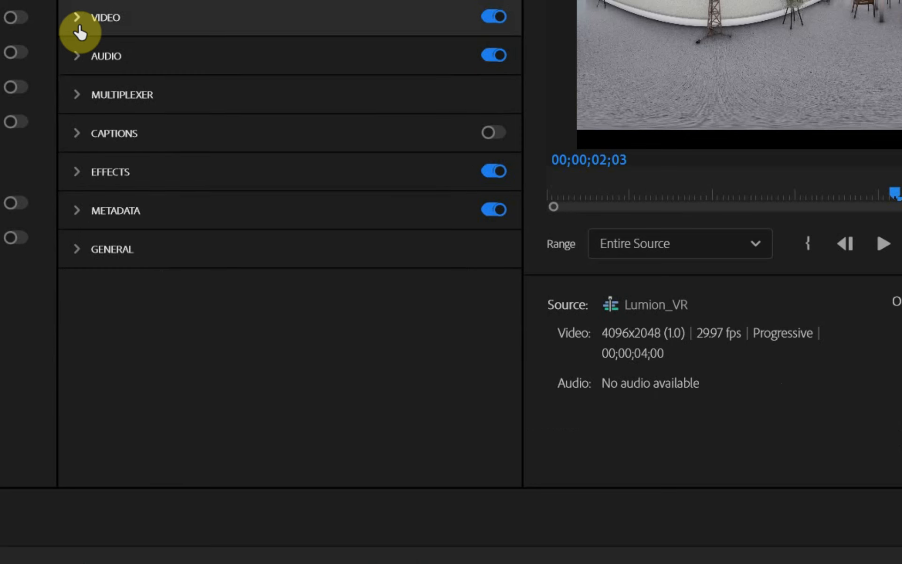
pyautogui.click(80, 32)
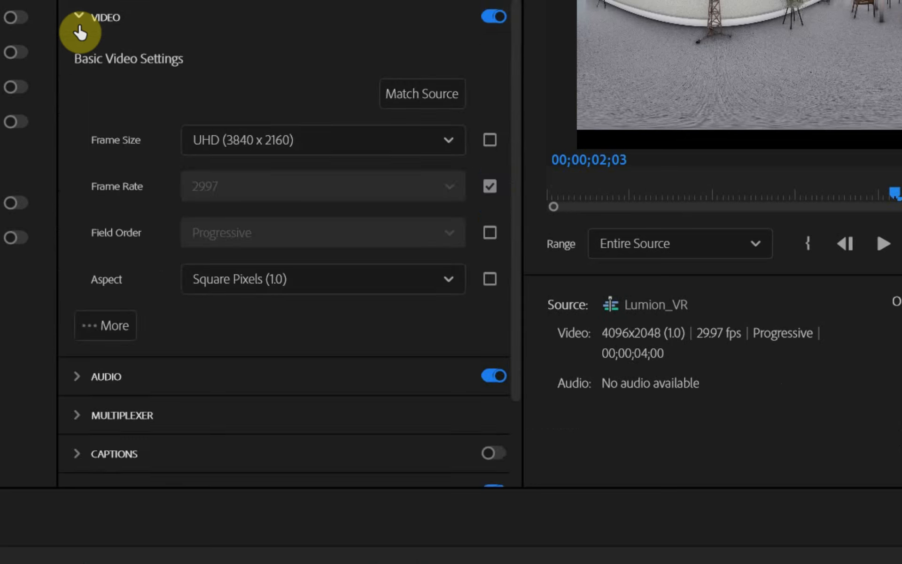
pyautogui.click(79, 32)
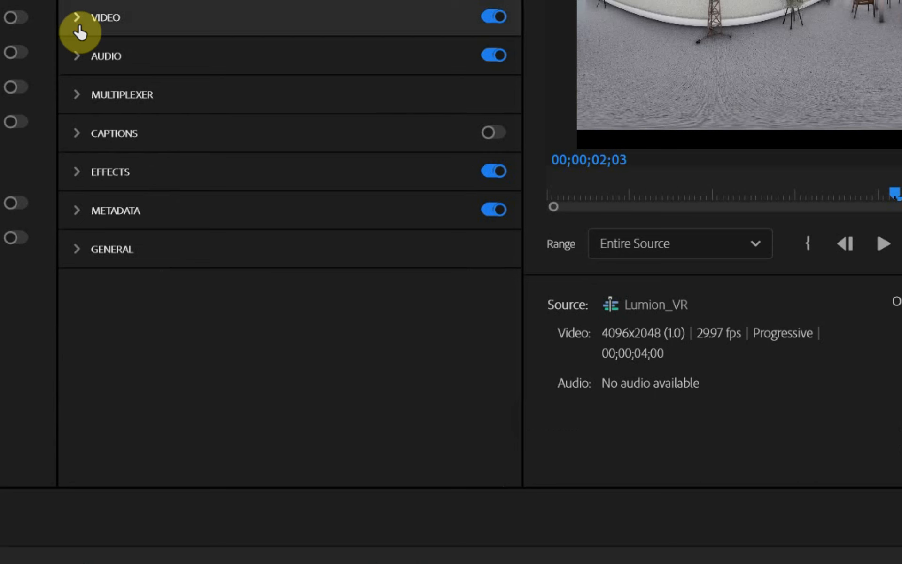
pyautogui.click(80, 32)
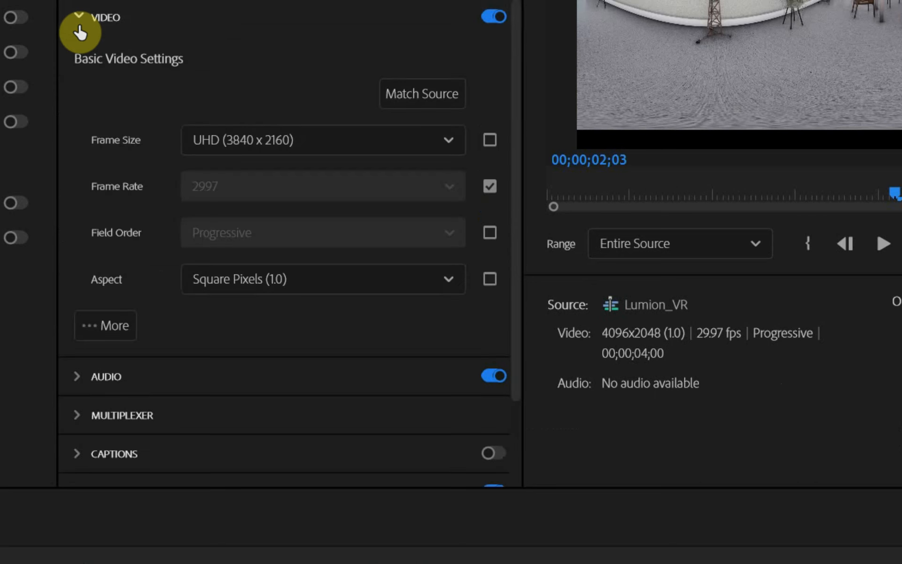
# Step: Check the VR Video options in the full video settings, keep the frame layout Monoscopic, and export Lumion_VR.mp4
pyautogui.click(87, 329)
pyautogui.scroll(-3, 188, 287)
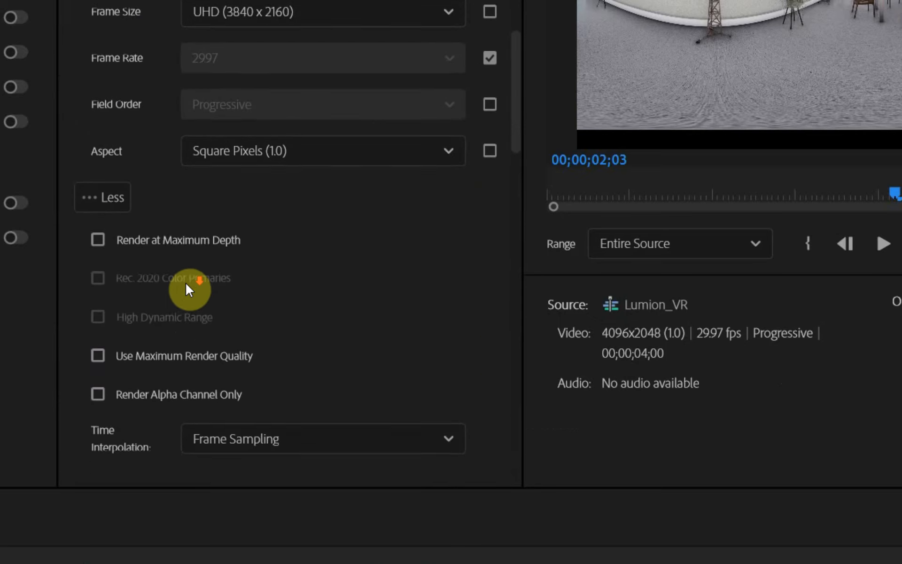
pyautogui.scroll(-10, 186, 285)
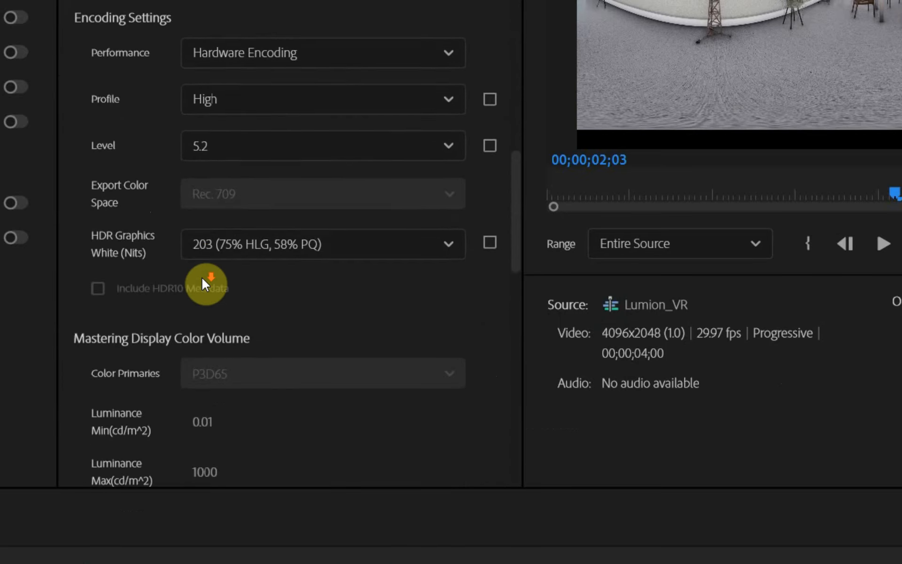
pyautogui.scroll(-15, 202, 280)
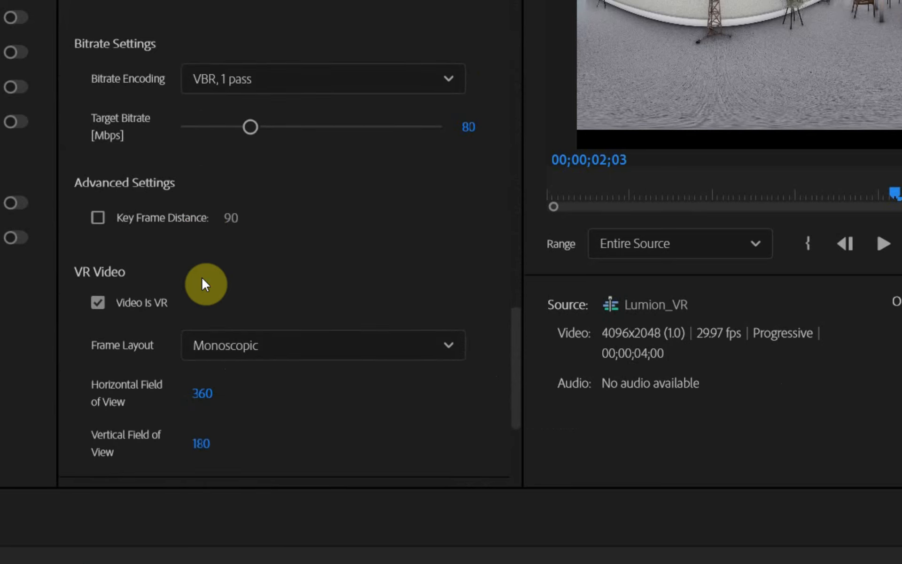
pyautogui.scroll(-5, 202, 278)
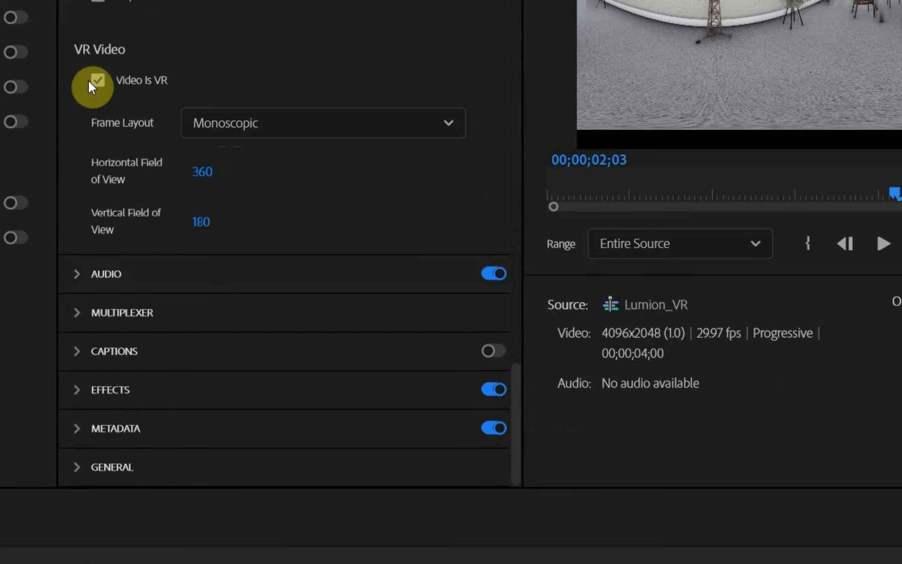
pyautogui.click(324, 129)
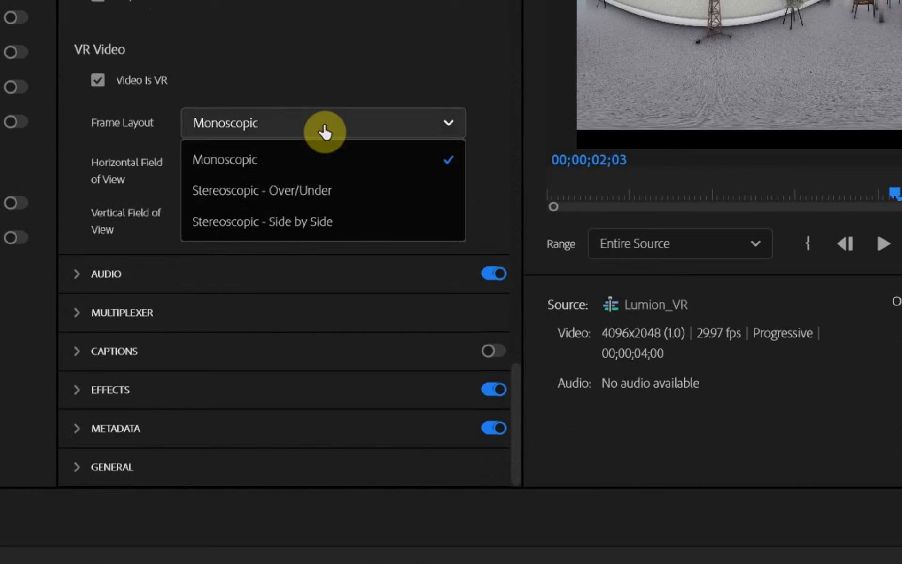
pyautogui.click(324, 132)
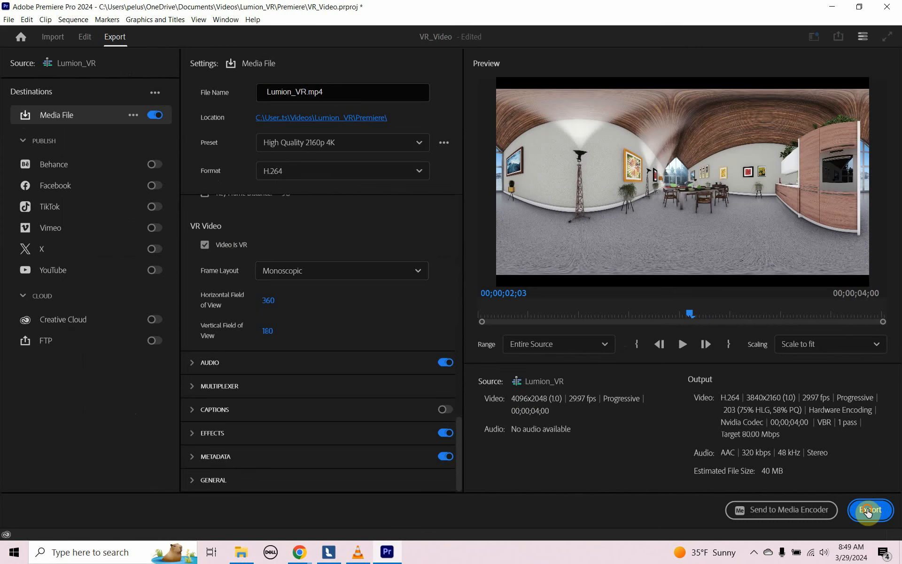
pyautogui.click(870, 509)
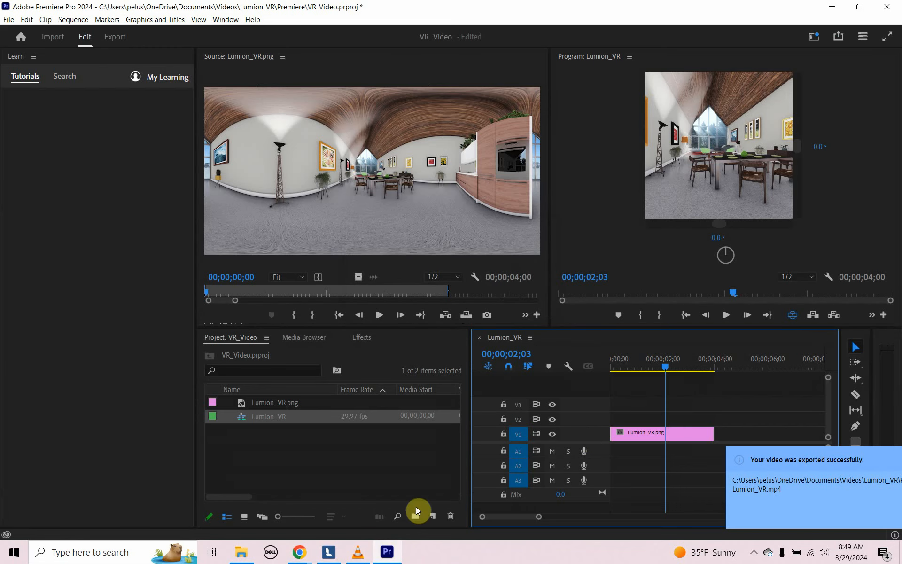
# Step: Switch to Chrome and view the VLC media player download page on videolan.org
pyautogui.moveTo(299, 551)
pyautogui.click(319, 499)
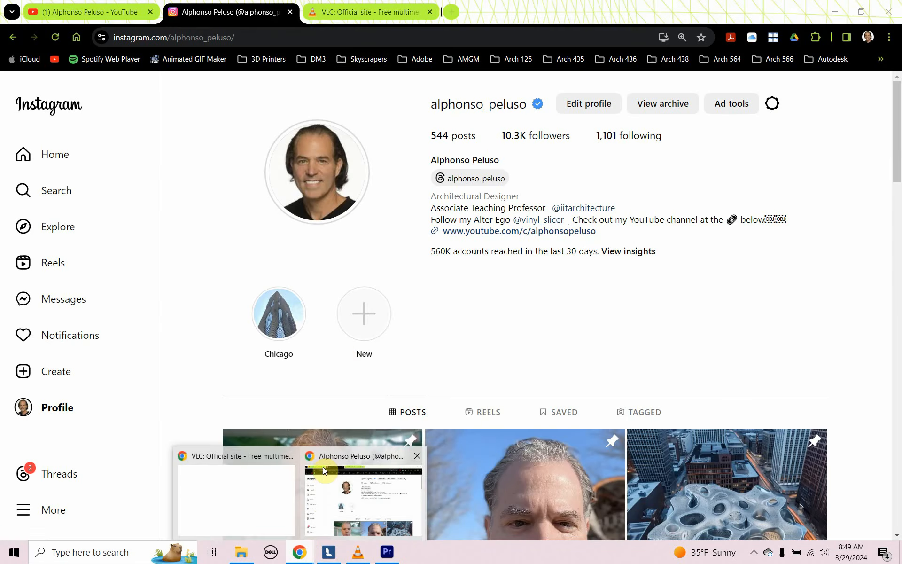
pyautogui.click(365, 13)
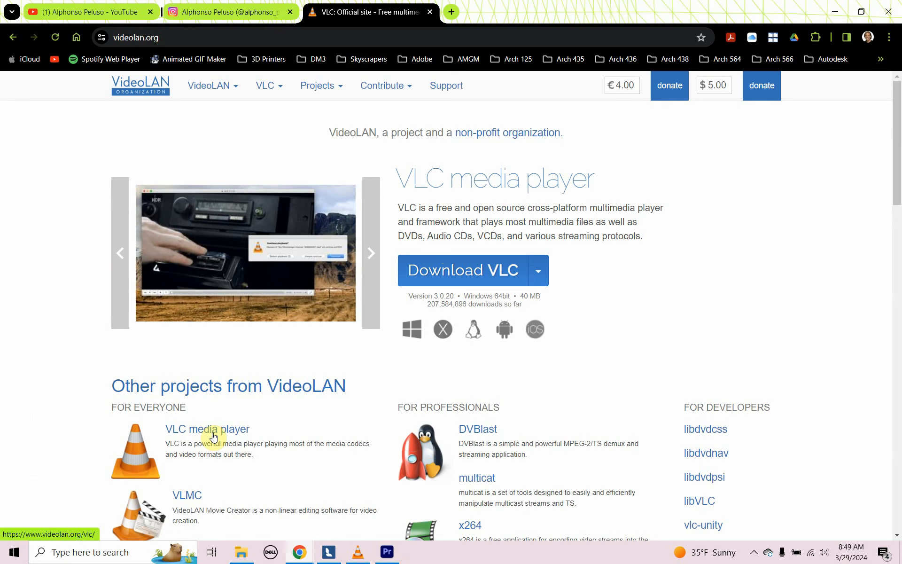
# Step: Switch to VLC media player, open Int_VR_01__1 - Panorama.mp4 and pause its playback
pyautogui.click(366, 558)
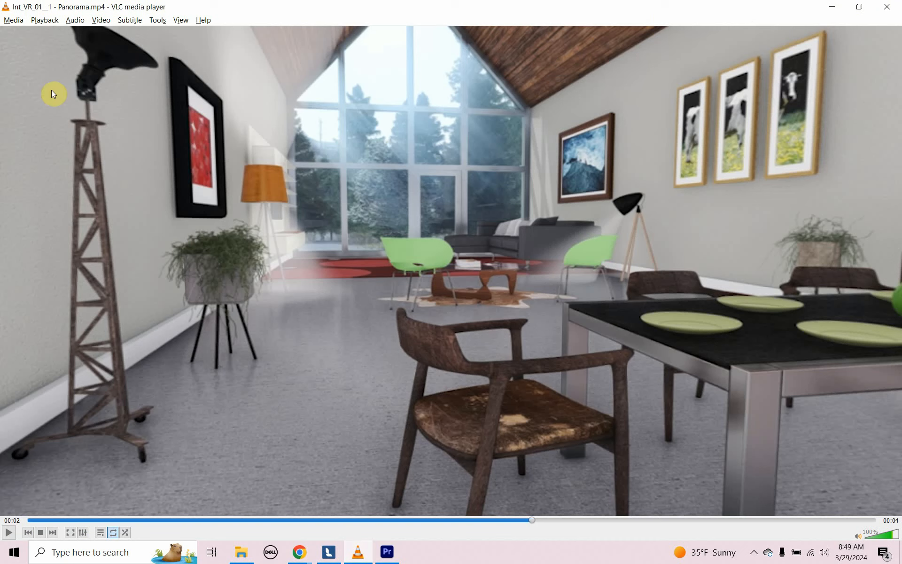
pyautogui.click(13, 20)
pyautogui.click(23, 32)
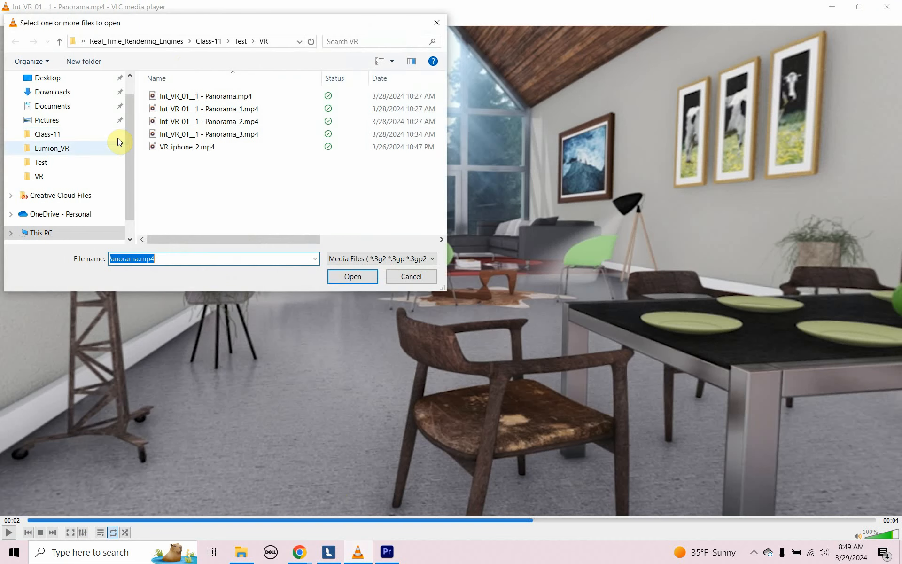
pyautogui.click(167, 40)
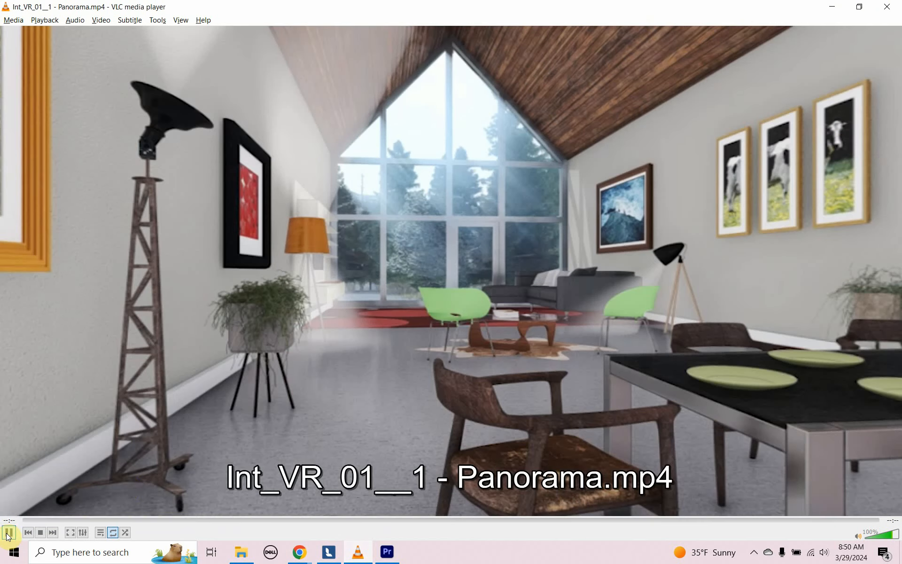
pyautogui.click(8, 533)
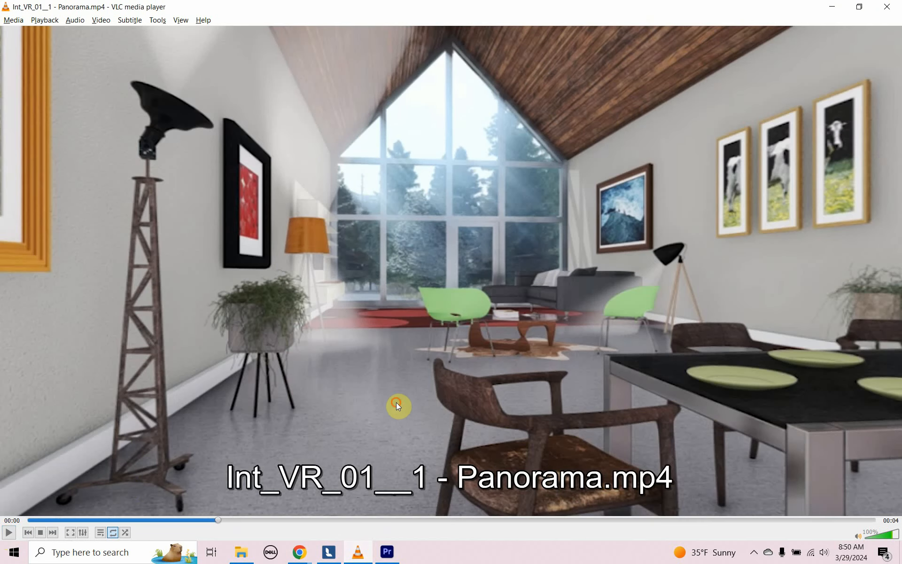
# Step: Look around the room in the paused 360° video, including the kitchen wall and the dining table
pyautogui.moveTo(397, 404); pyautogui.dragTo(258, 373)
pyautogui.moveTo(591, 345); pyautogui.dragTo(678, 316)
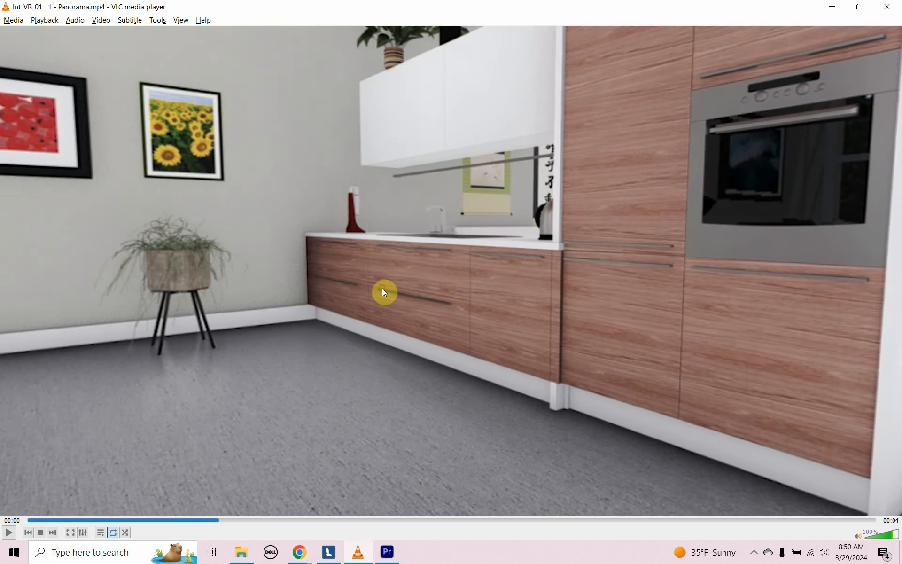
pyautogui.moveTo(383, 292); pyautogui.dragTo(432, 265)
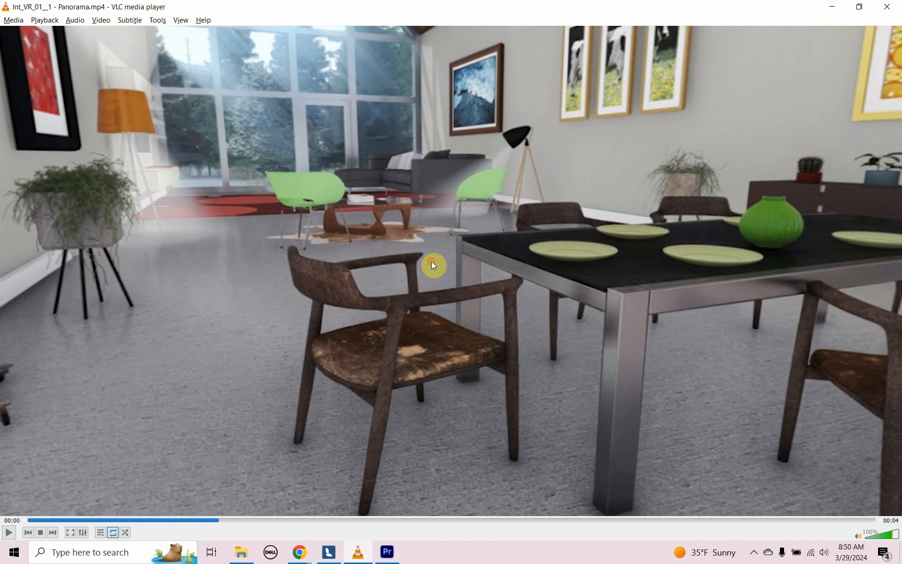